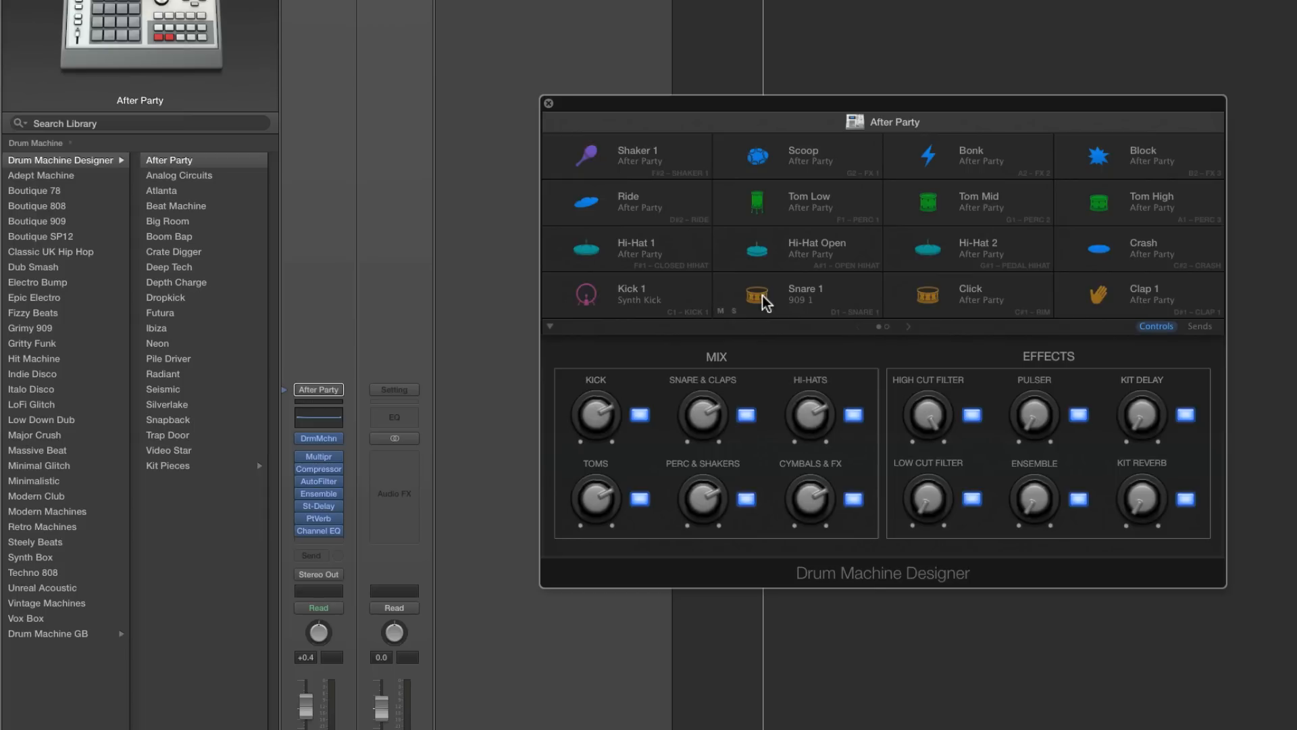
Step: Show the Snare 1 pad's sound controls, audition the snare and try its Fizz Level switch
left_click(762, 297)
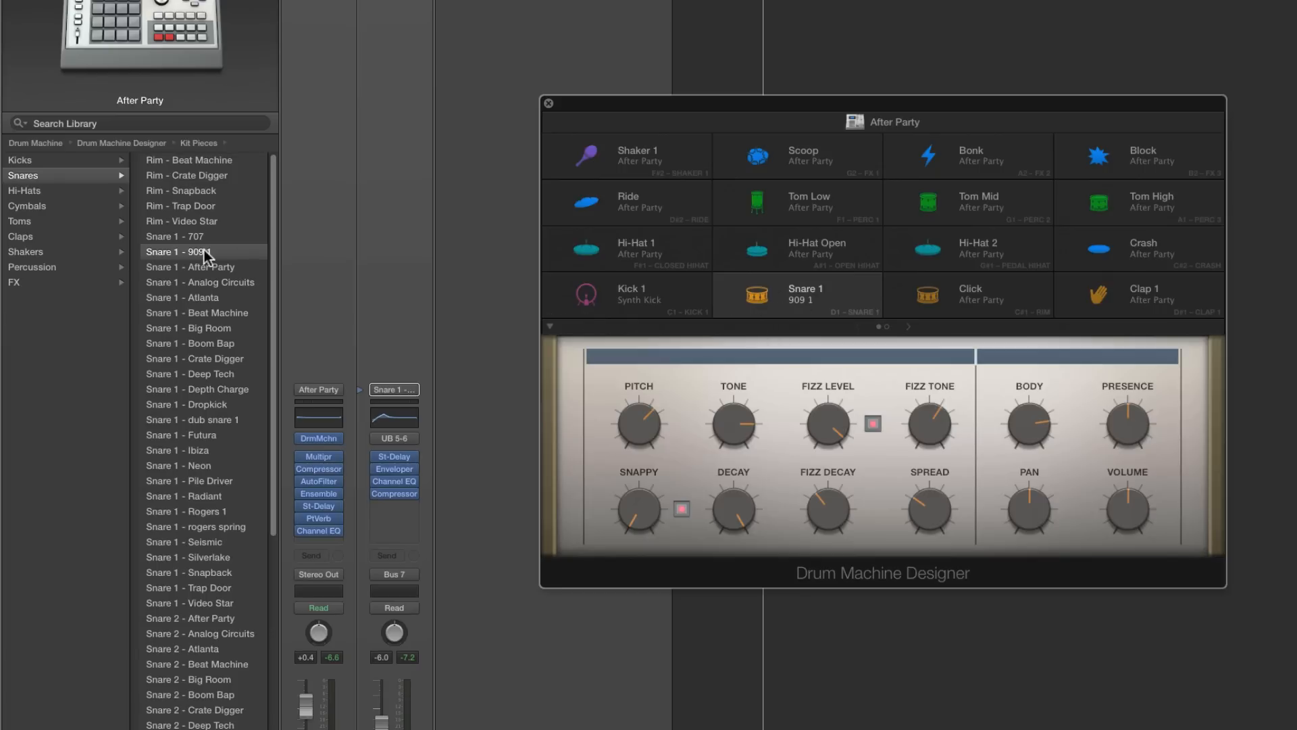
left_click(767, 297)
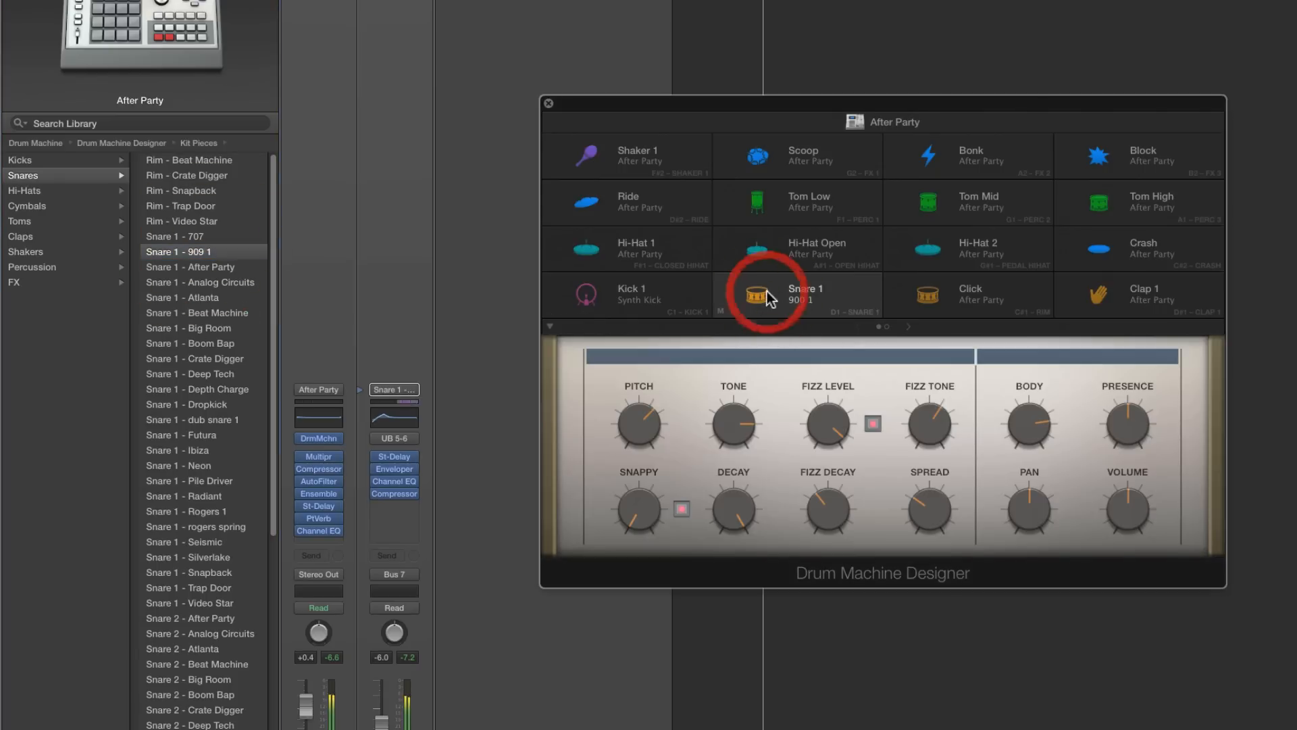
left_click(876, 424)
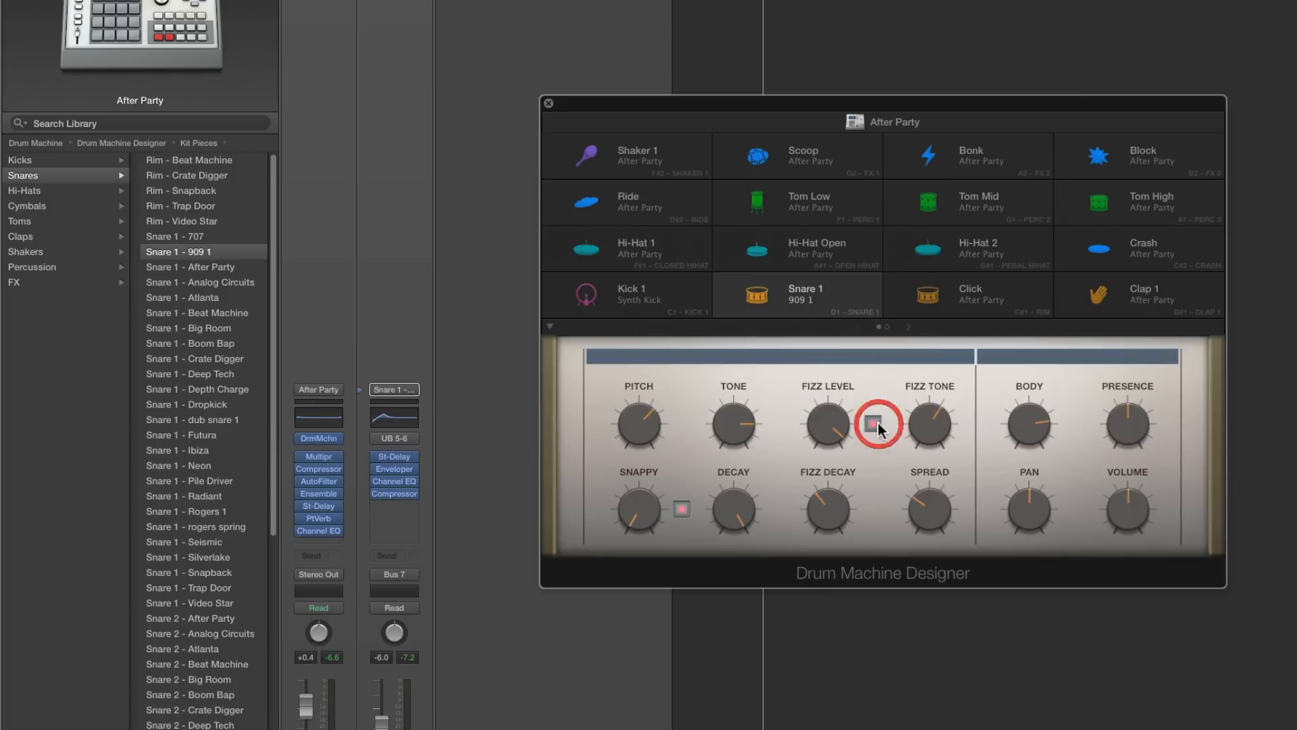
left_click(875, 424)
Step: Show the Kick 1 pad's Synth Kick controls, audition the kick and try the High Osc and Noise switches on and off
left_click(596, 302)
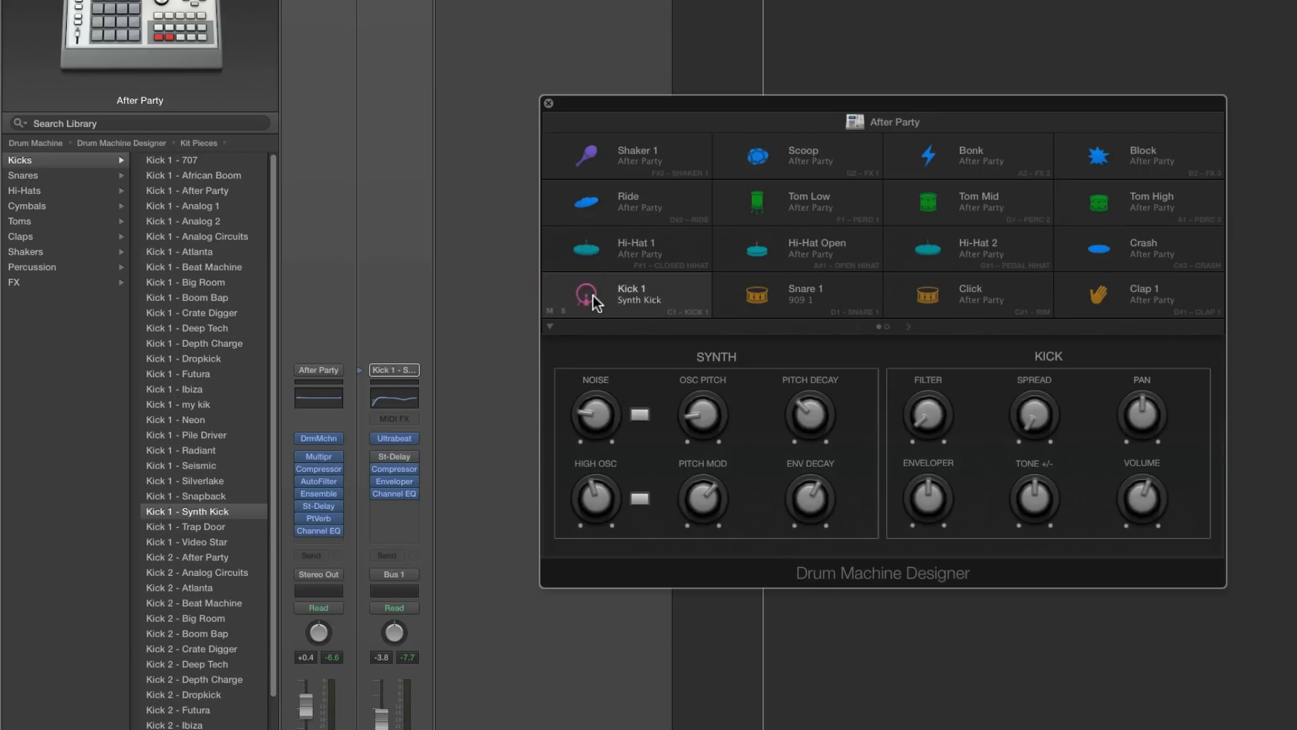
left_click(200, 513)
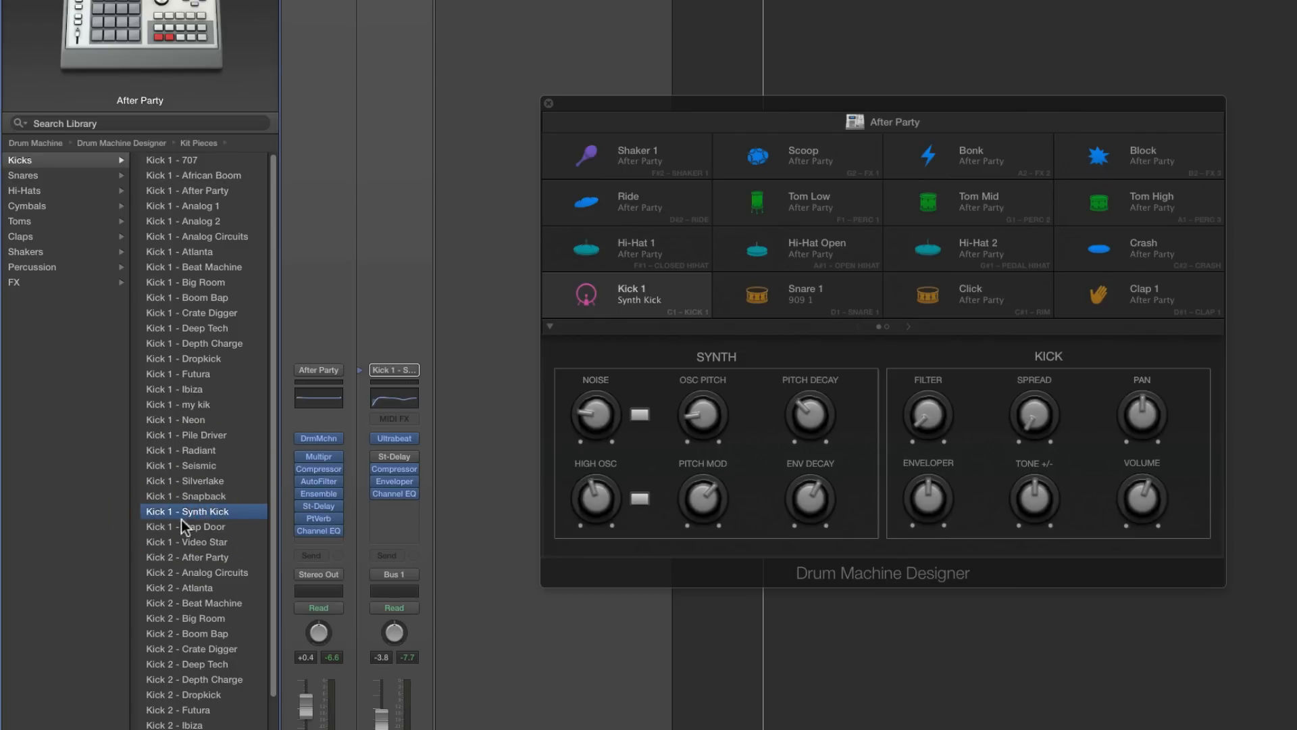
left_click(622, 304)
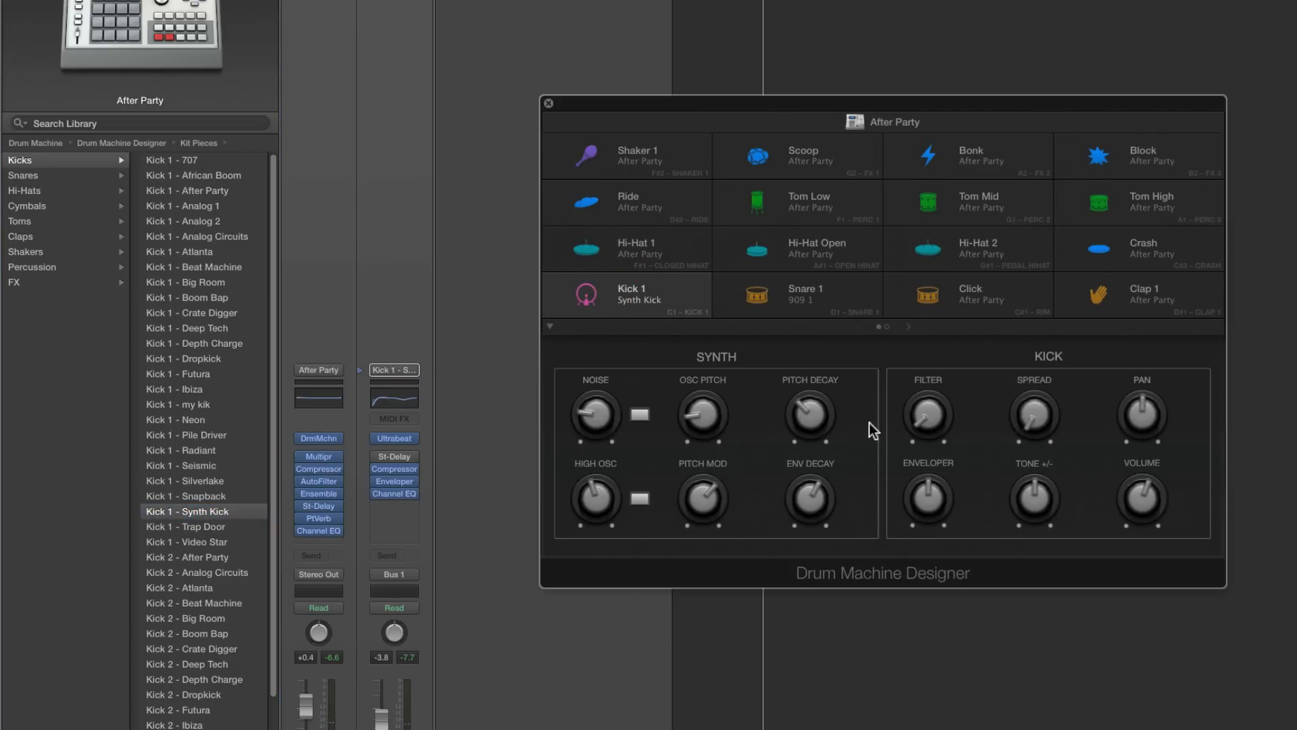
left_click(639, 499)
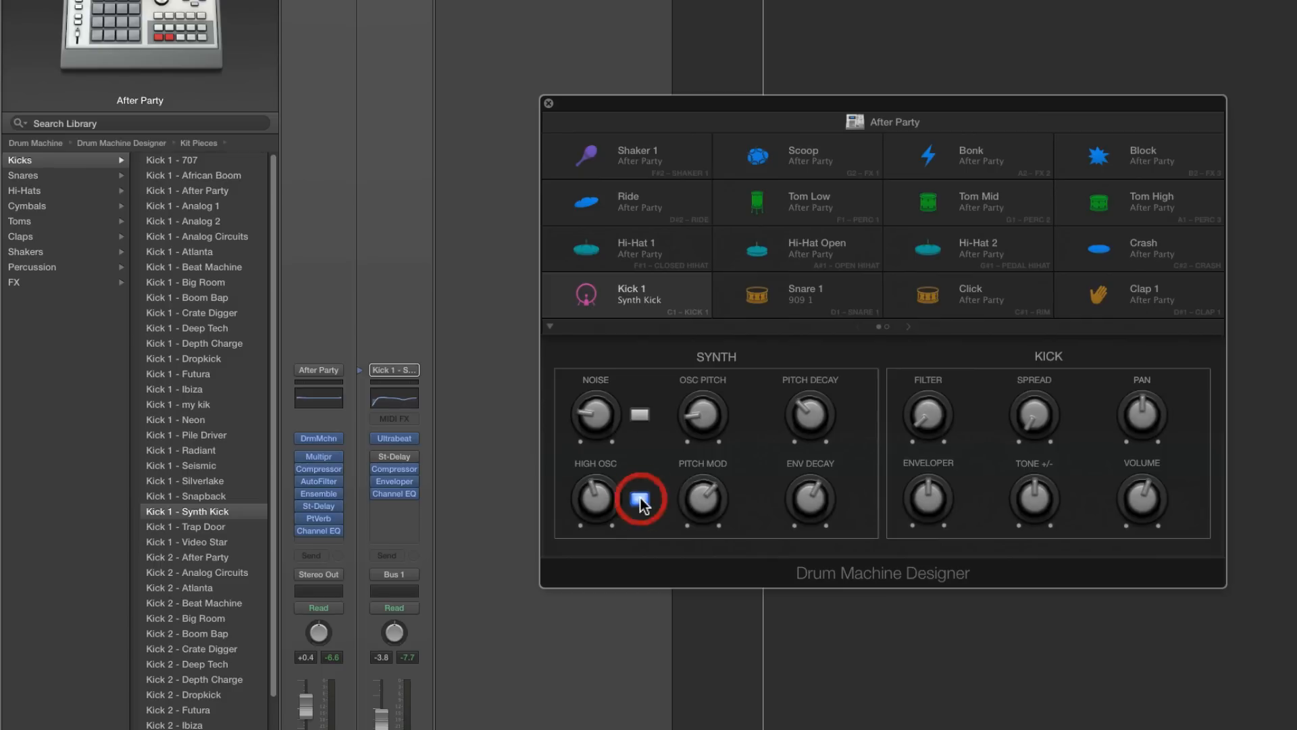
left_click(645, 503)
left_click(646, 423)
left_click(647, 424)
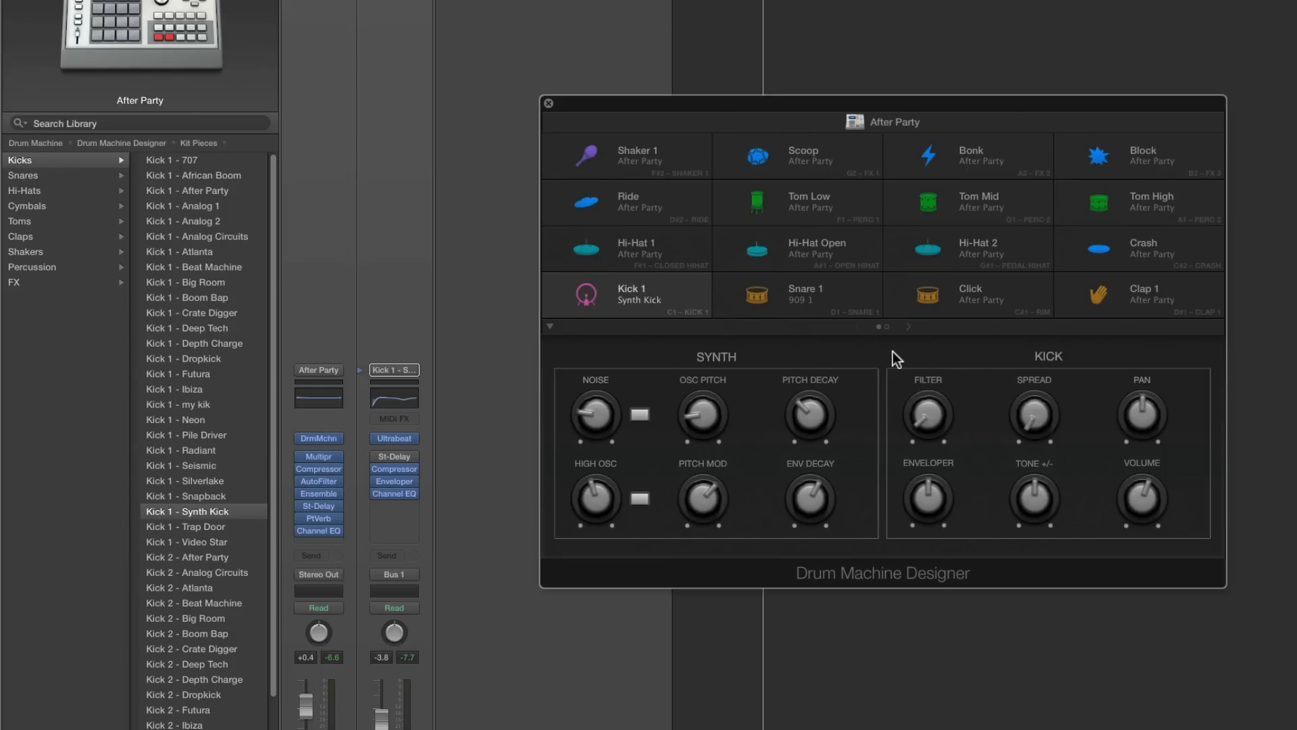
Step: Select the whole After Party kit and load the user patch After Party comp 2 in its place
left_click(862, 123)
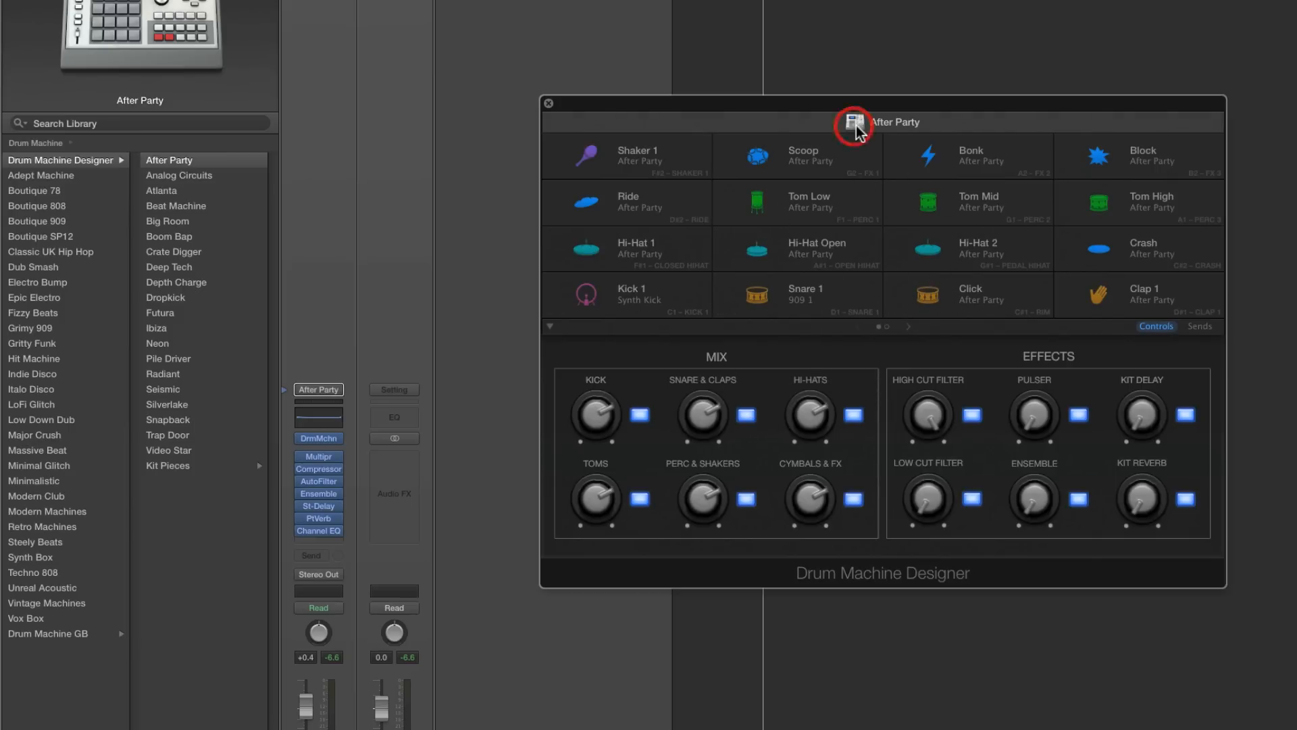
left_click(36, 143)
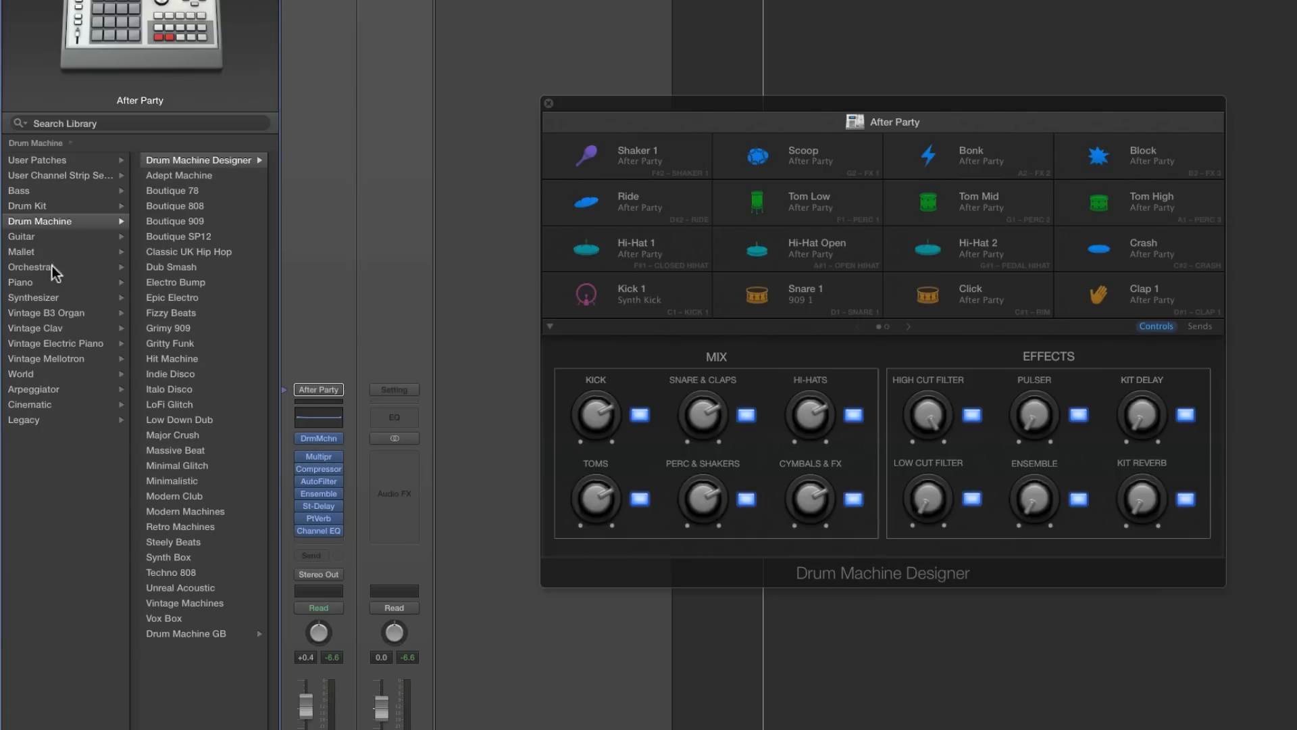
left_click(27, 159)
left_click(163, 175)
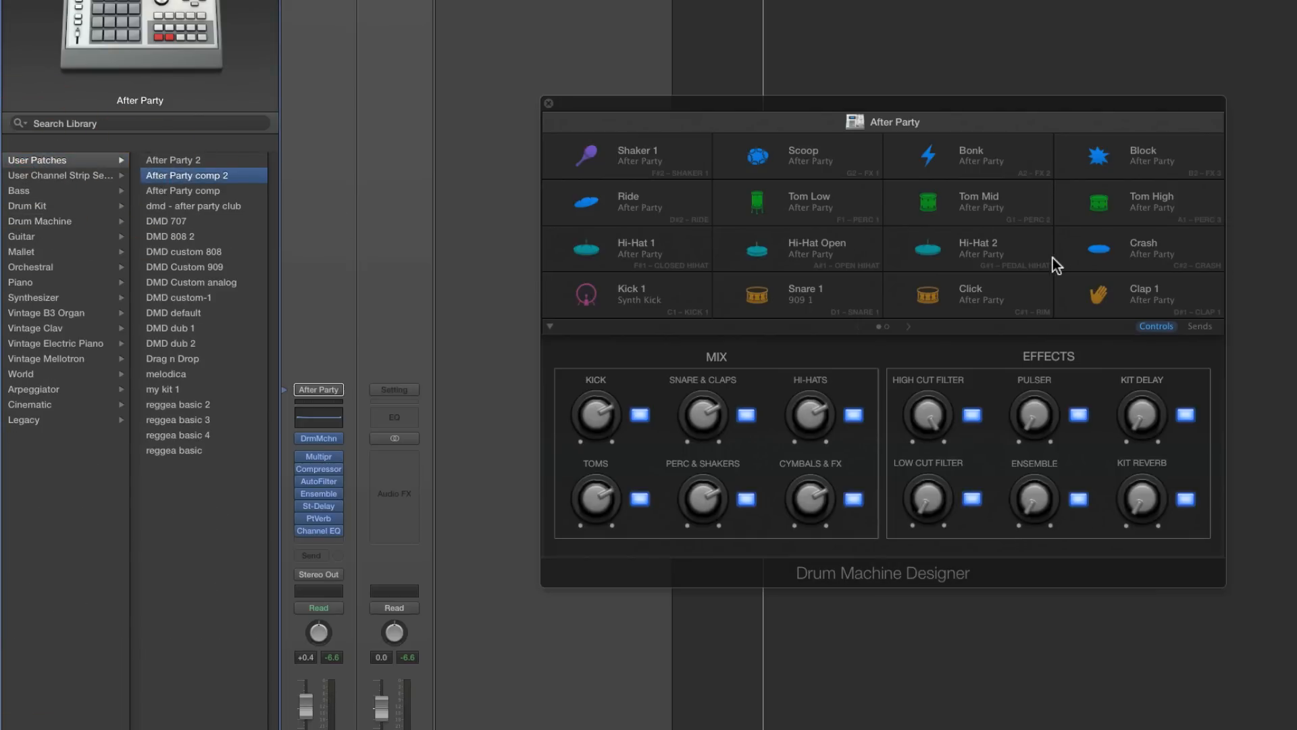
Step: Lower the Hi-Hats group reverb send to about -25.9 dB and return to the kit's mix and effects controls
left_click(1200, 326)
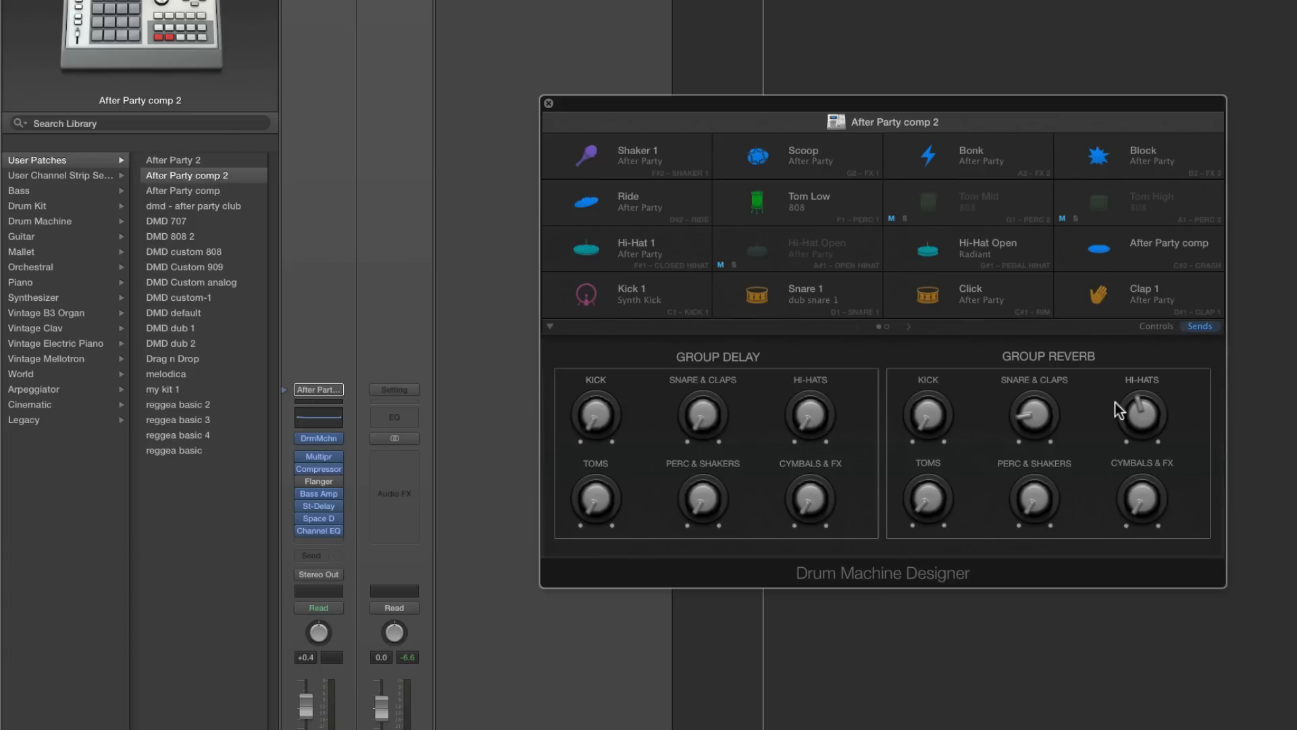
left_click_drag(1130, 401, 1142, 476)
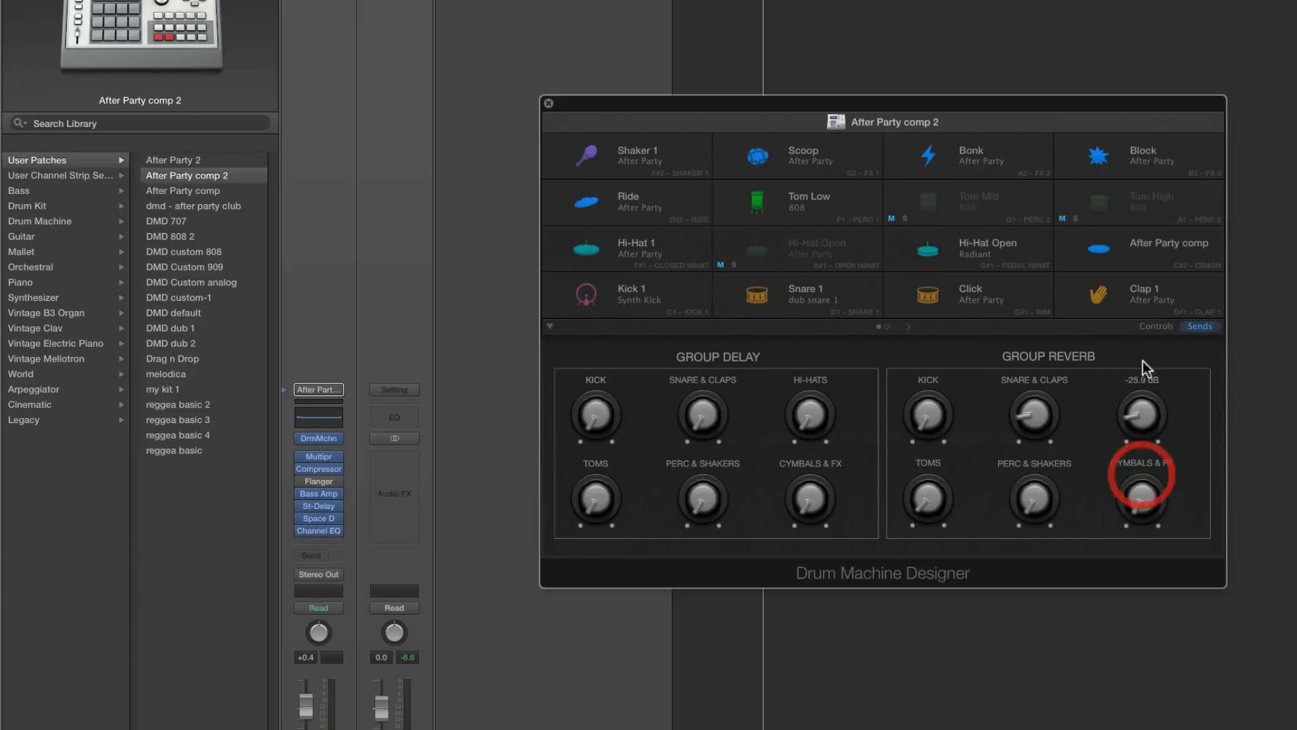
left_click(1154, 327)
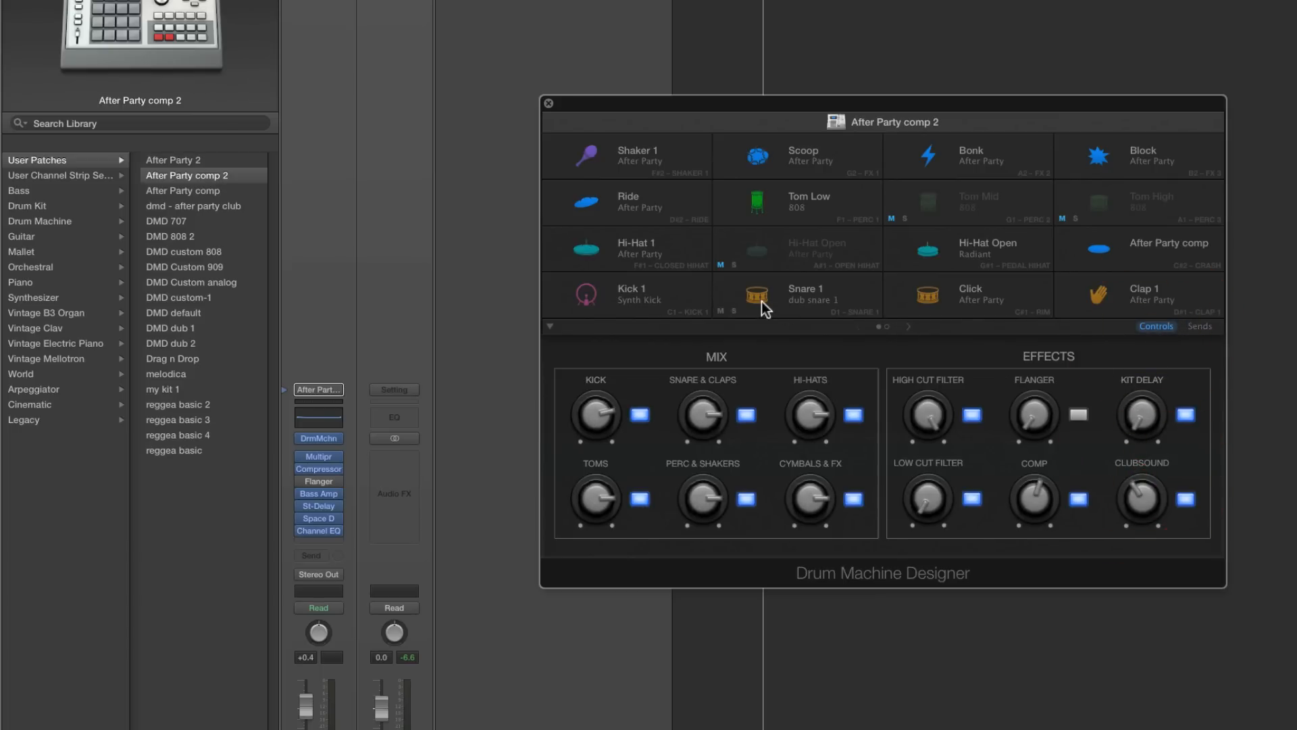
Step: Show the controls of the Snare 1 pad's dub snare 1 sound, then return to the whole kit's controls
left_click(761, 297)
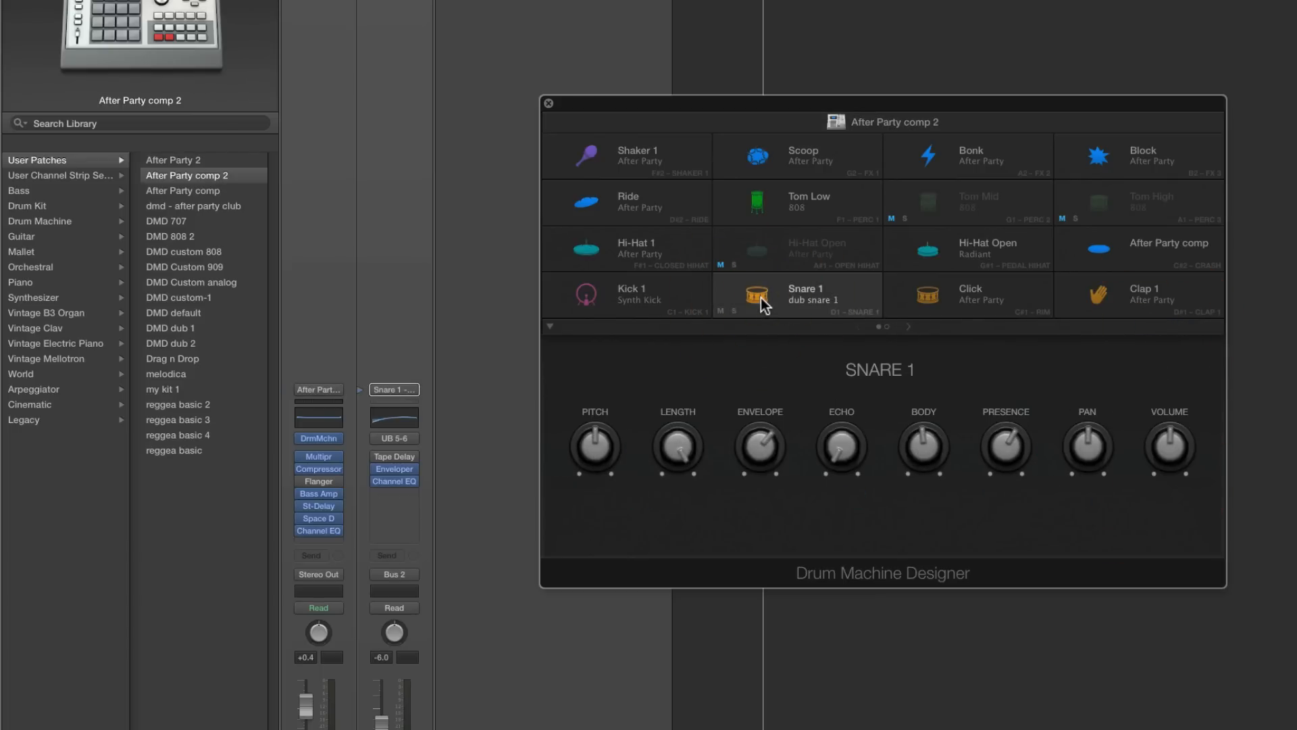
left_click(839, 122)
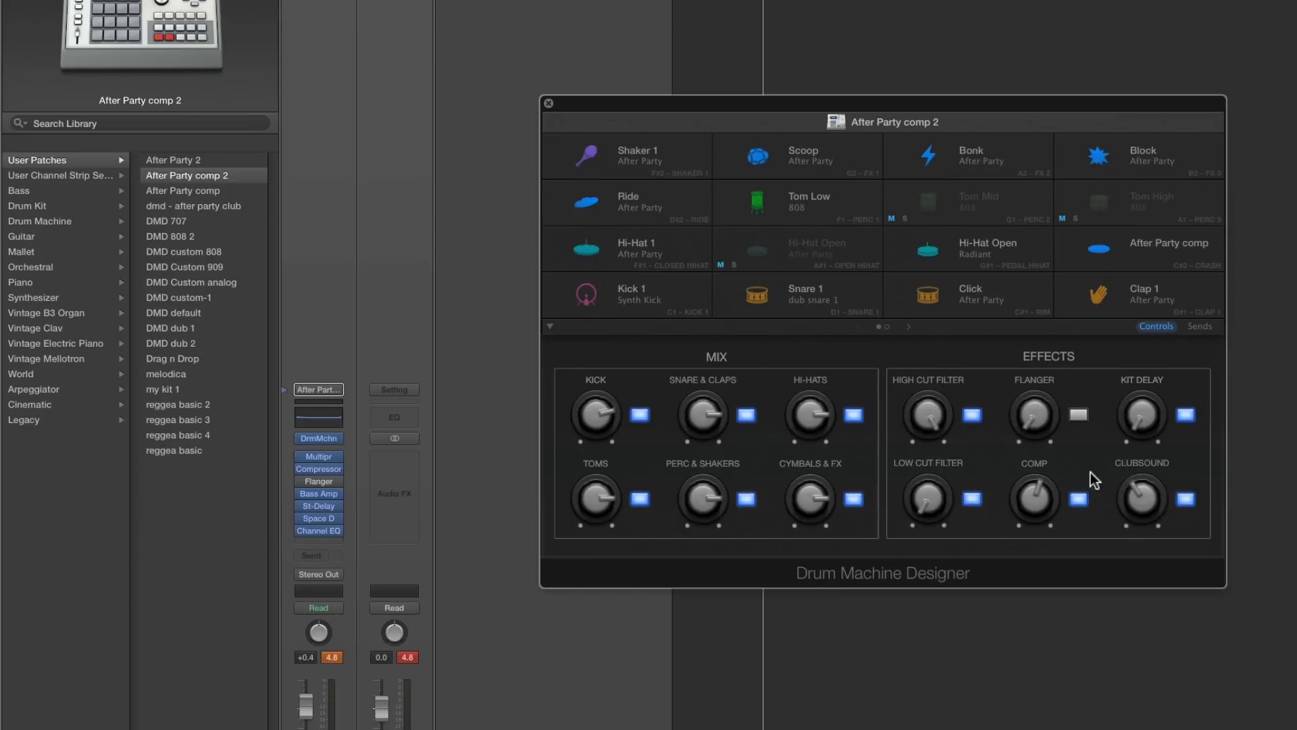
Step: Switch off the Clubsound effect and turn the kit's Comp amount up to near maximum with the effect on
left_click(1187, 500)
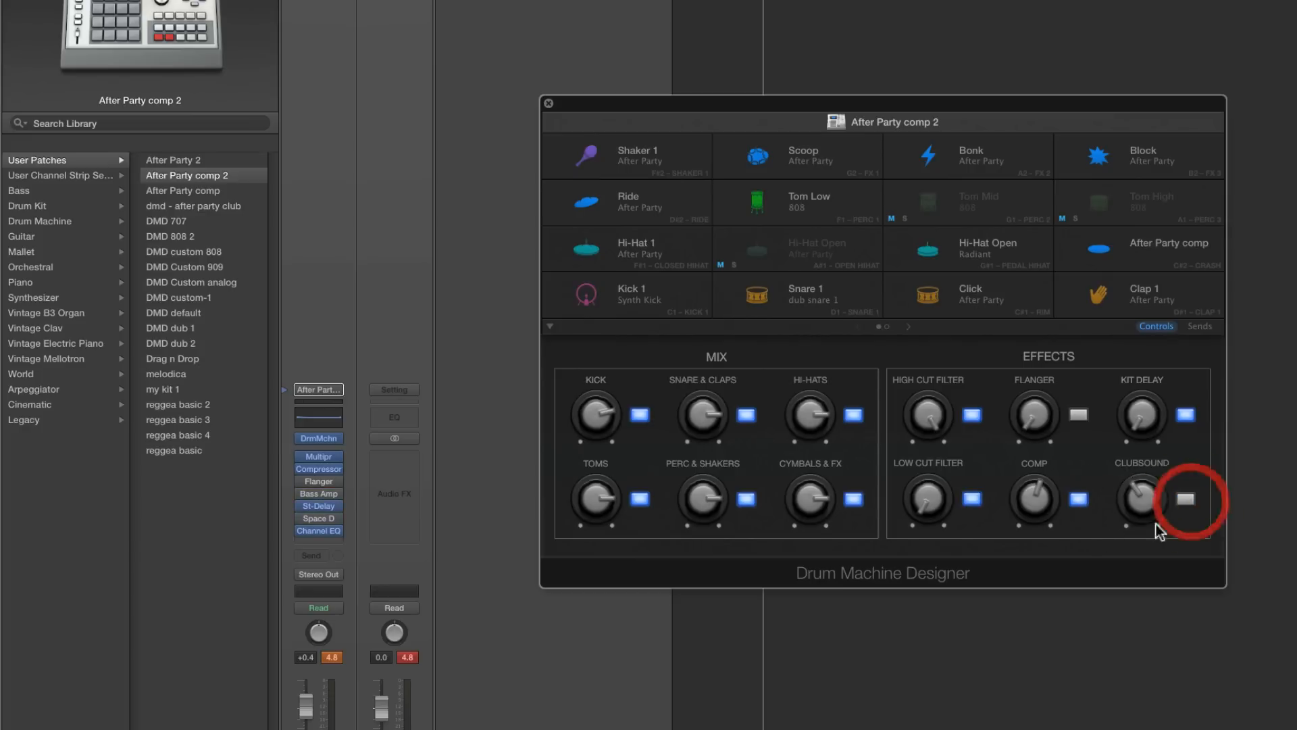
left_click(1079, 499)
left_click_drag(1049, 503, 1052, 578)
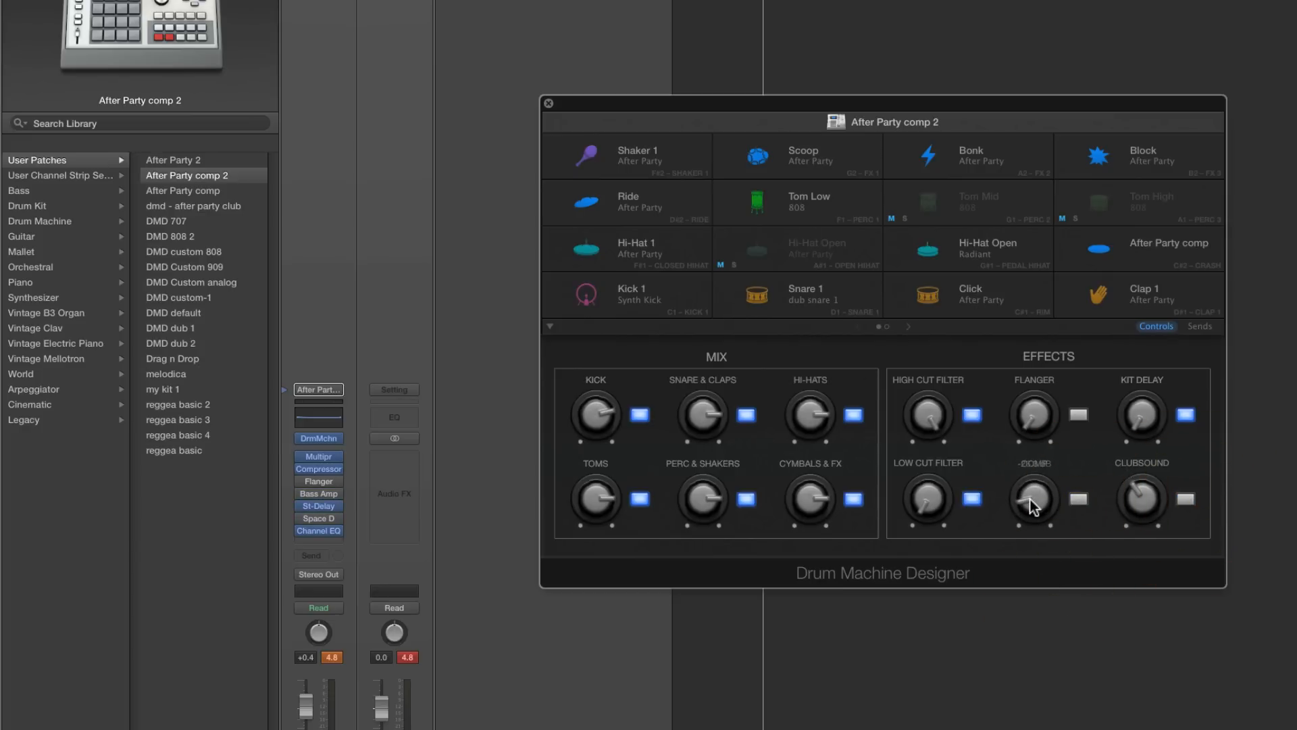
left_click(1080, 499)
left_click_drag(1027, 501, 1020, 312)
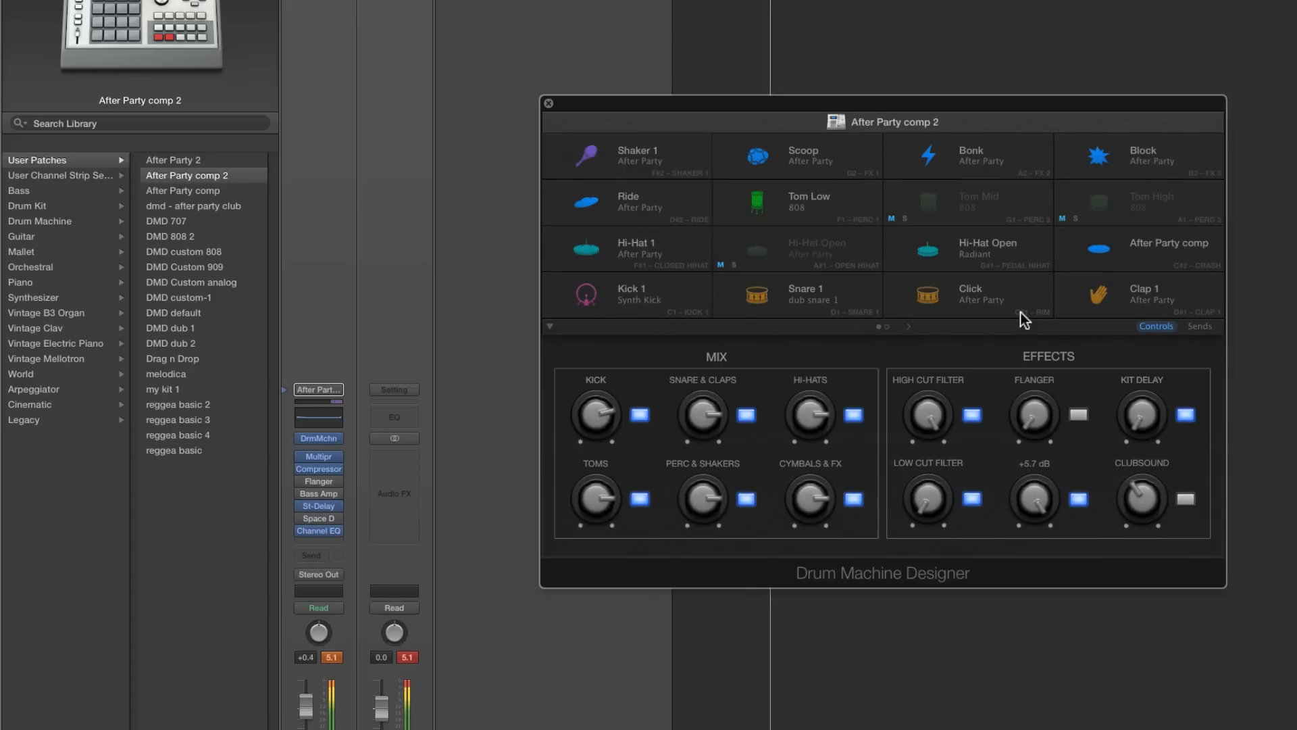
left_click_drag(1039, 497, 1024, 339)
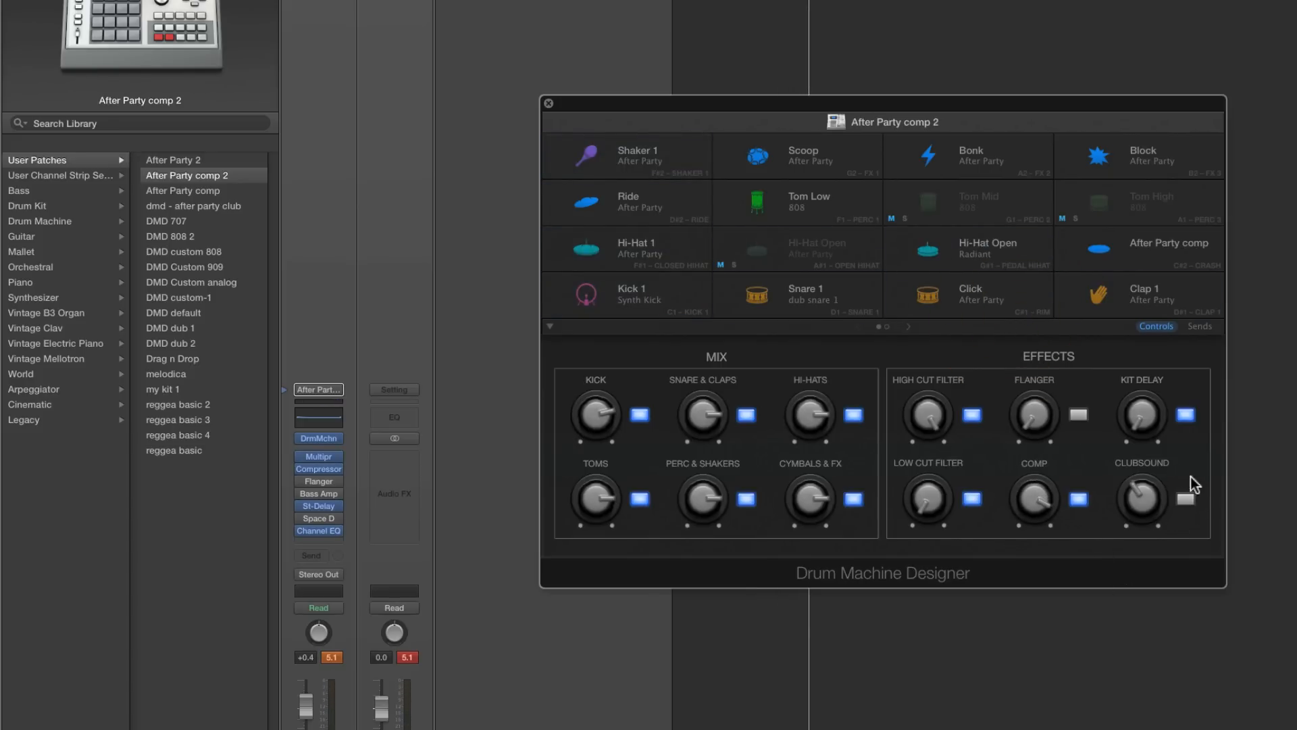
Step: Switch the Clubsound effect back on and lower its amount slightly for the whole kit
left_click(1188, 501)
left_click_drag(1142, 500, 1149, 541)
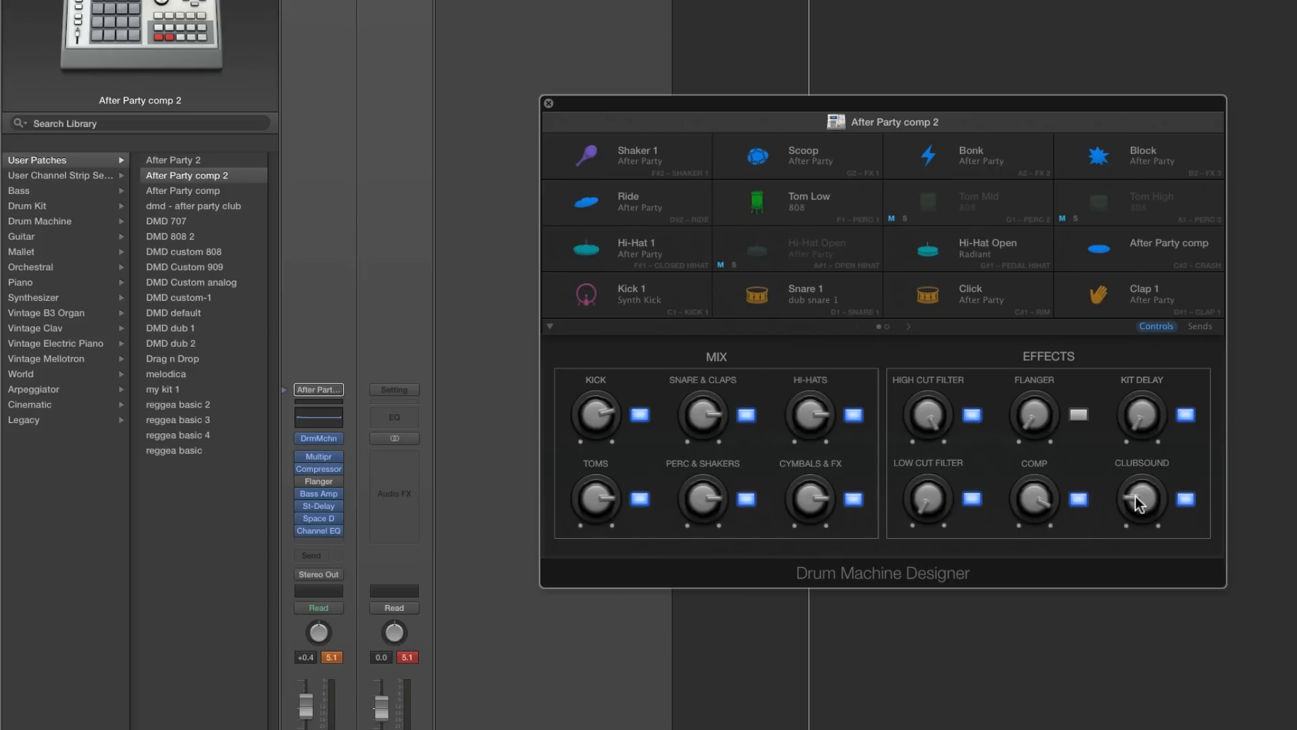
left_click_drag(1136, 499, 1137, 483)
left_click(1142, 415)
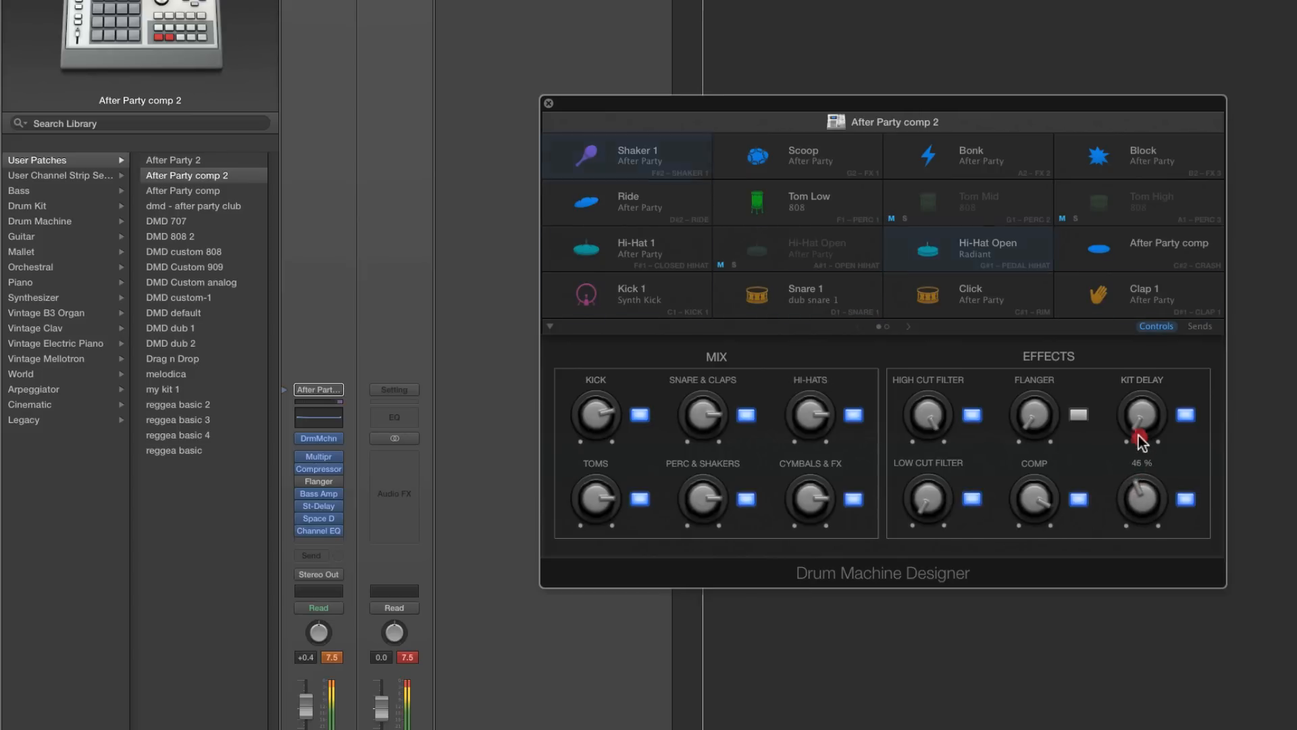
mouse_move(1142, 415)
left_mouse_down()
mouse_move(1141, 446)
mouse_move(1149, 416)
left_mouse_up()
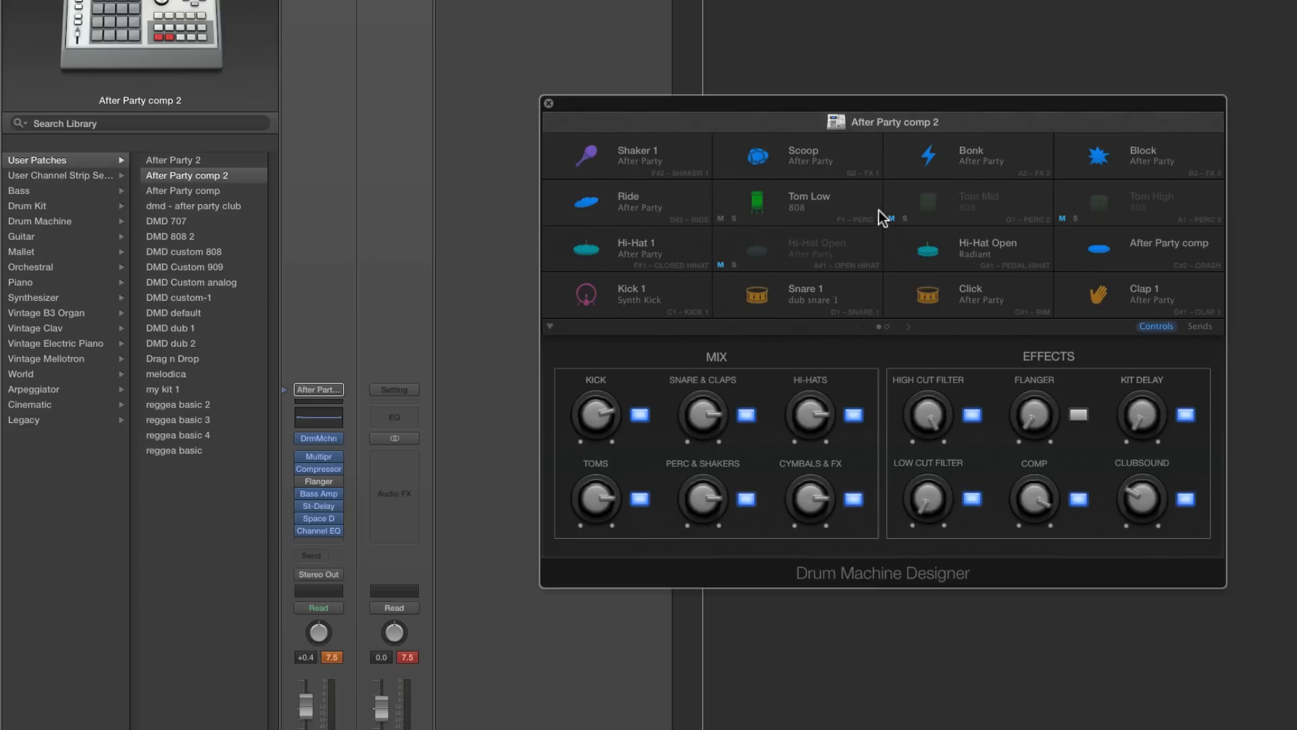
left_click(835, 124)
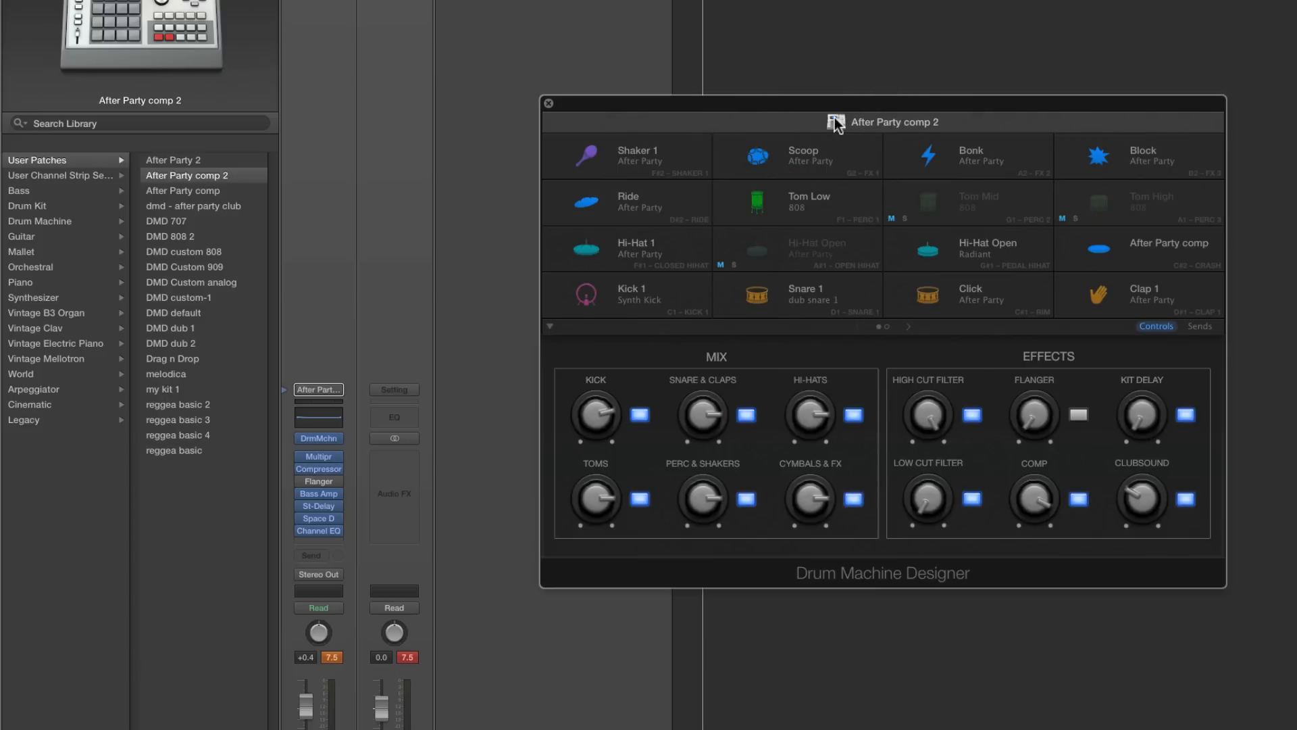